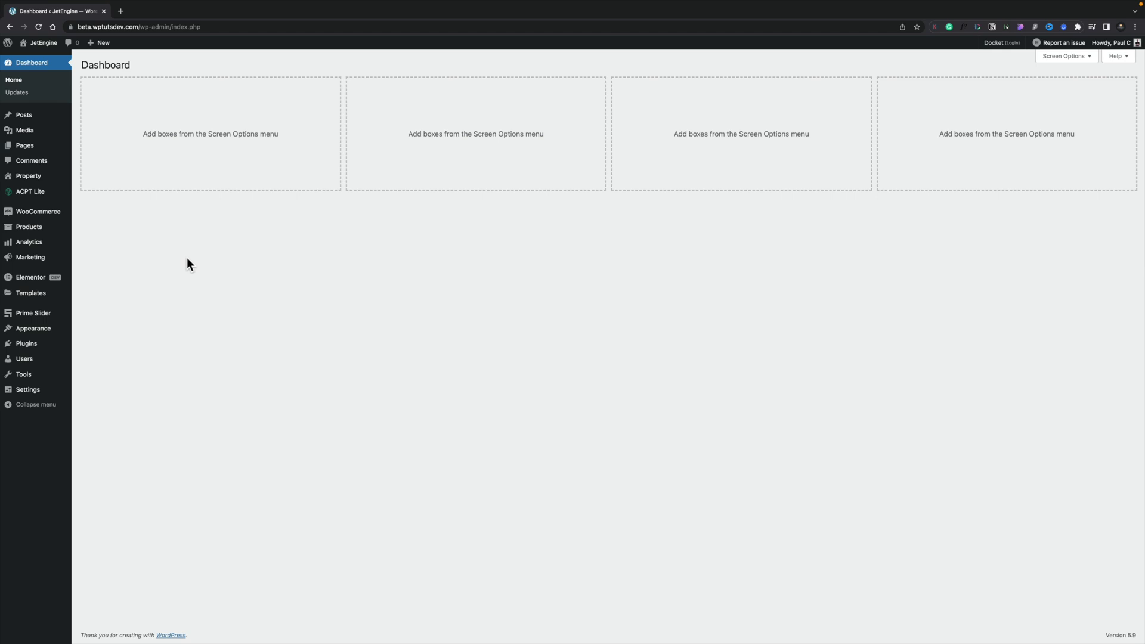
Open the Kit Library from the Templates menu in the WordPress admin sidebar.
mouse_move(39, 294)
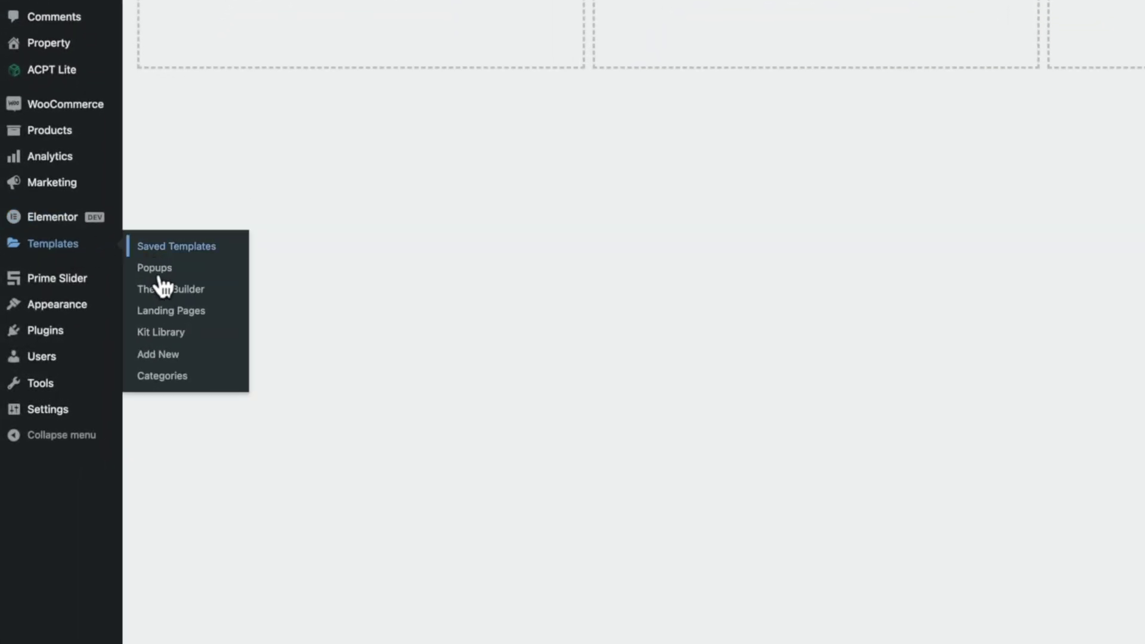
left_click(166, 335)
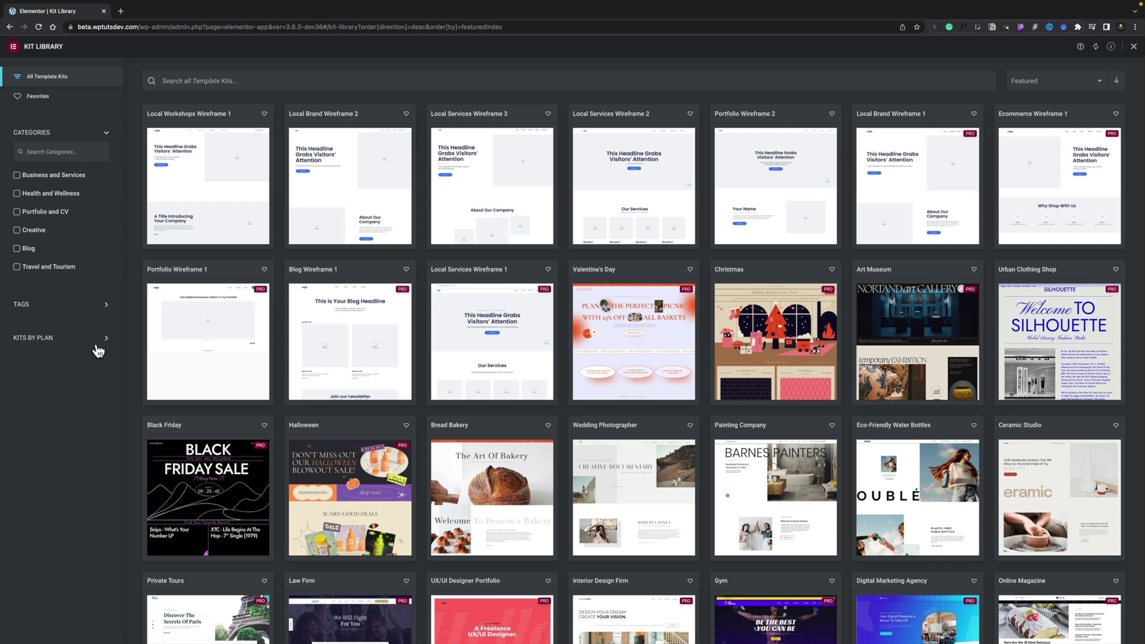
Expand Kits by Plan and search the kits for 'wiref' to list the wireframe kits.
left_click(99, 349)
left_click(205, 81)
type("wiref")
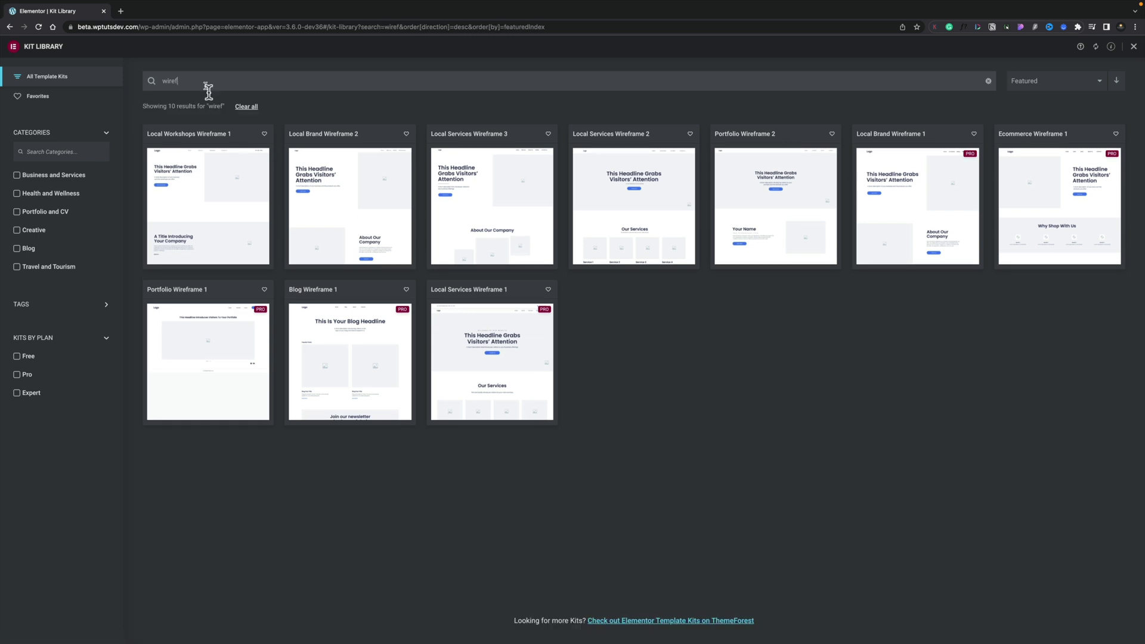
mouse_move(222, 200)
mouse_move(447, 346)
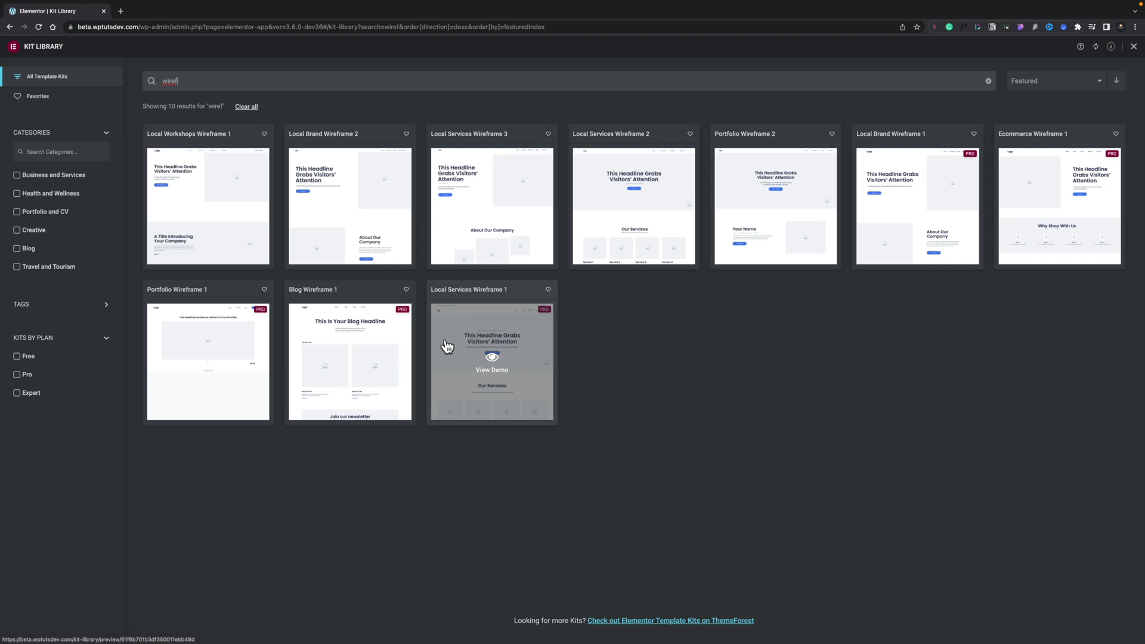
mouse_move(366, 364)
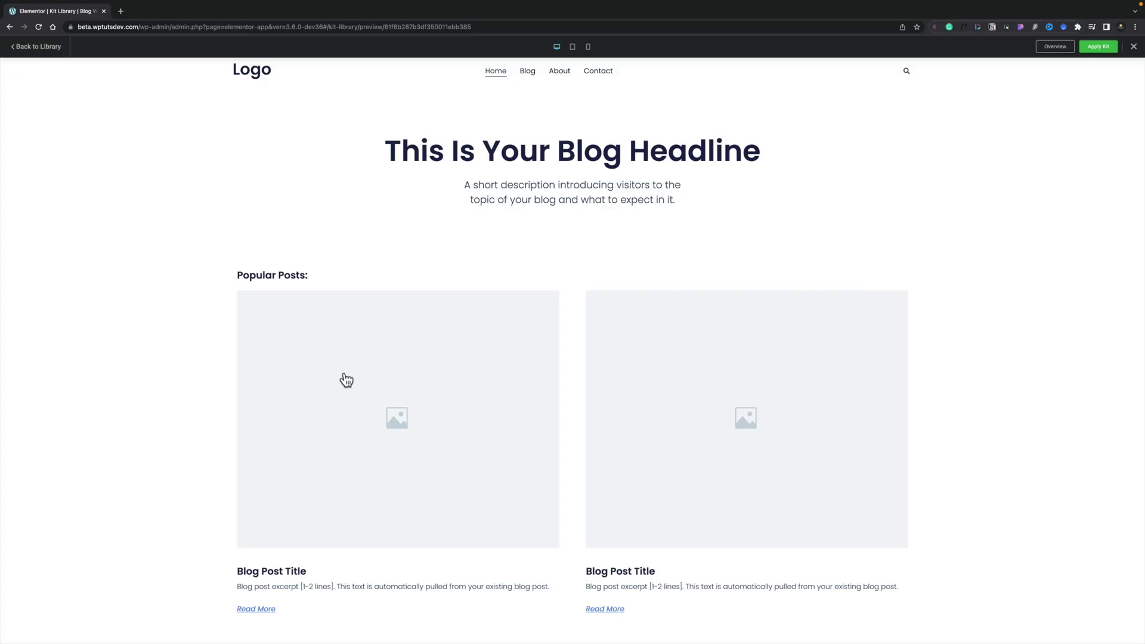
Scroll through the Blog Wireframe 1 demo and close its newsletter subscription popup.
scroll(324, 404, "down", 3)
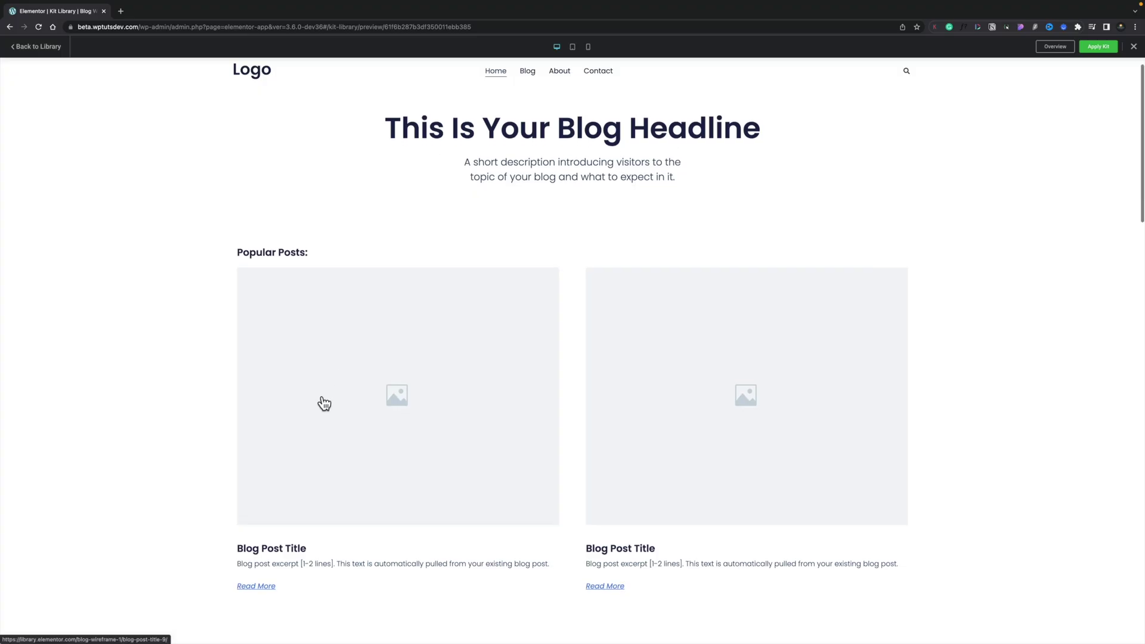
scroll(323, 404, "down", 2)
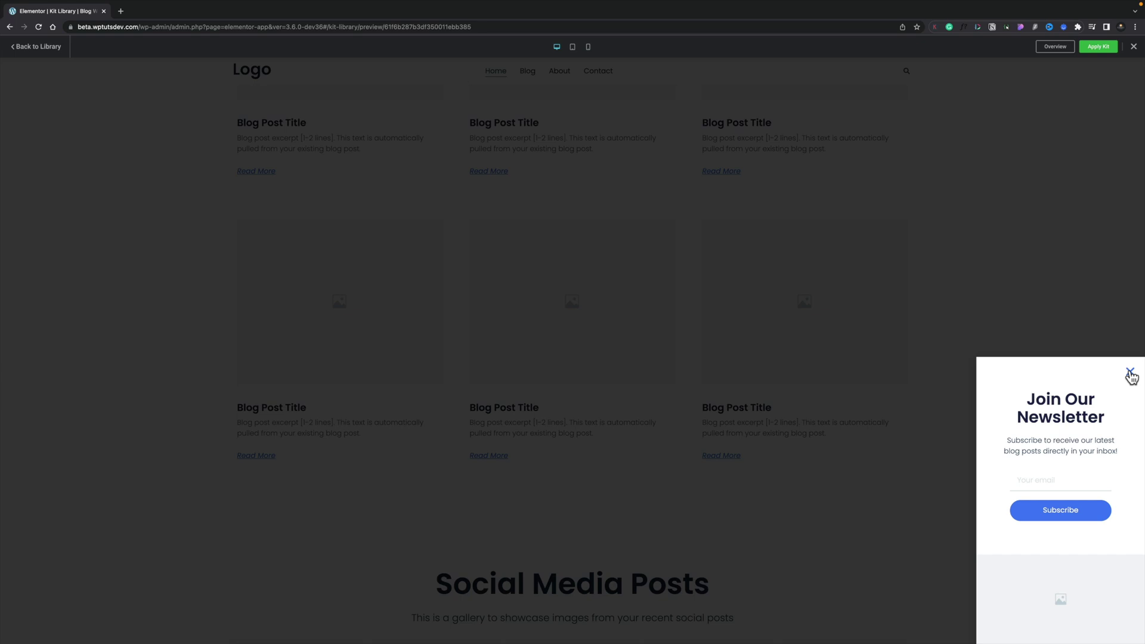
left_click(1130, 375)
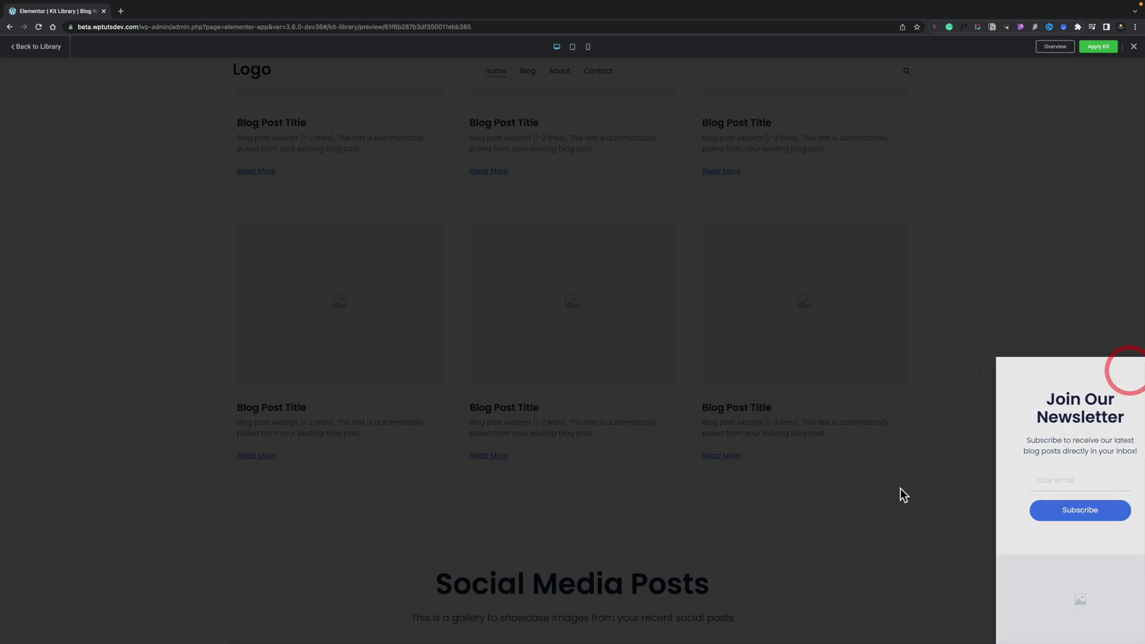
scroll(899, 489, "down", 4)
scroll(899, 491, "down", 4)
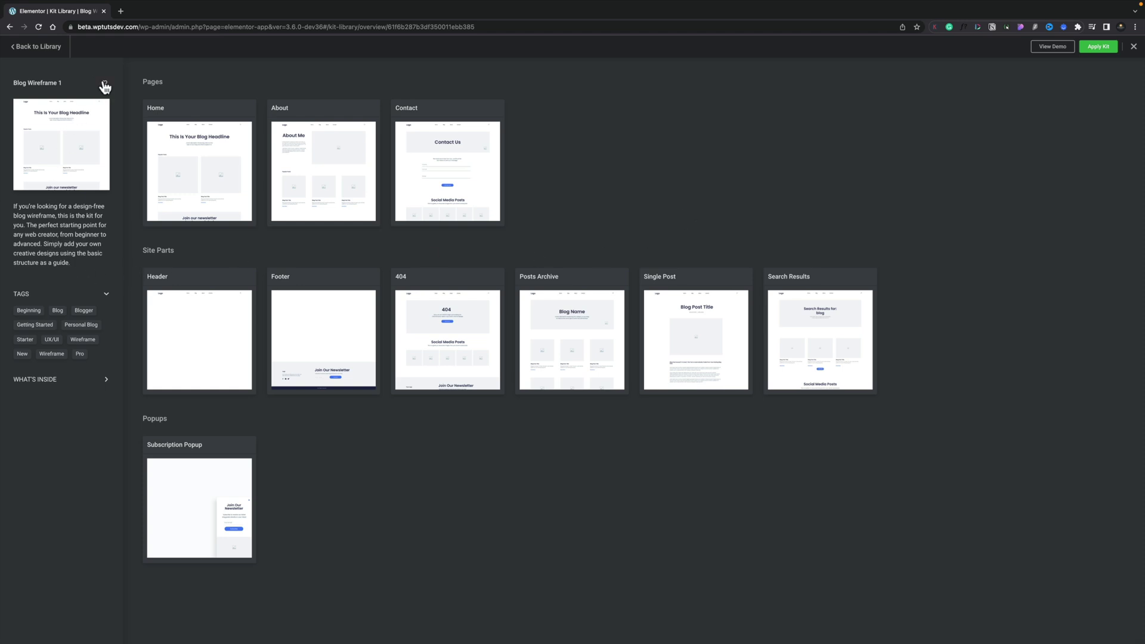
Expand What's Inside to list the Blog Wireframe 1 kit's pages, site parts and popup.
left_click(106, 379)
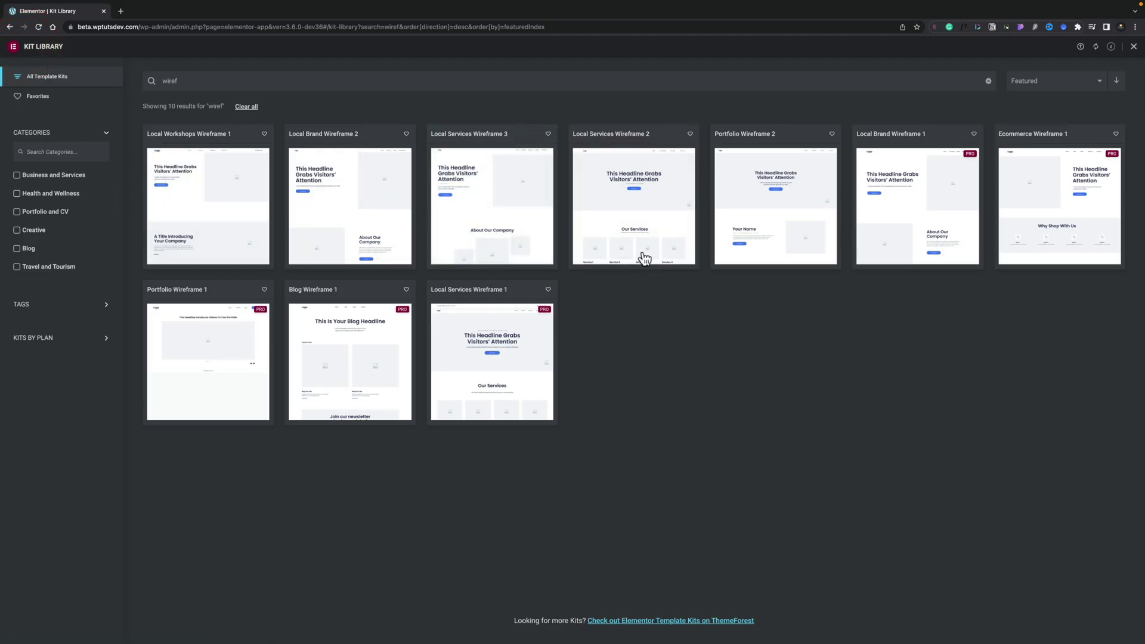
Preview the Portfolio Wireframe 2 demo, then view its overview of Home, Portfolio, About and Contact pages.
left_click(766, 208)
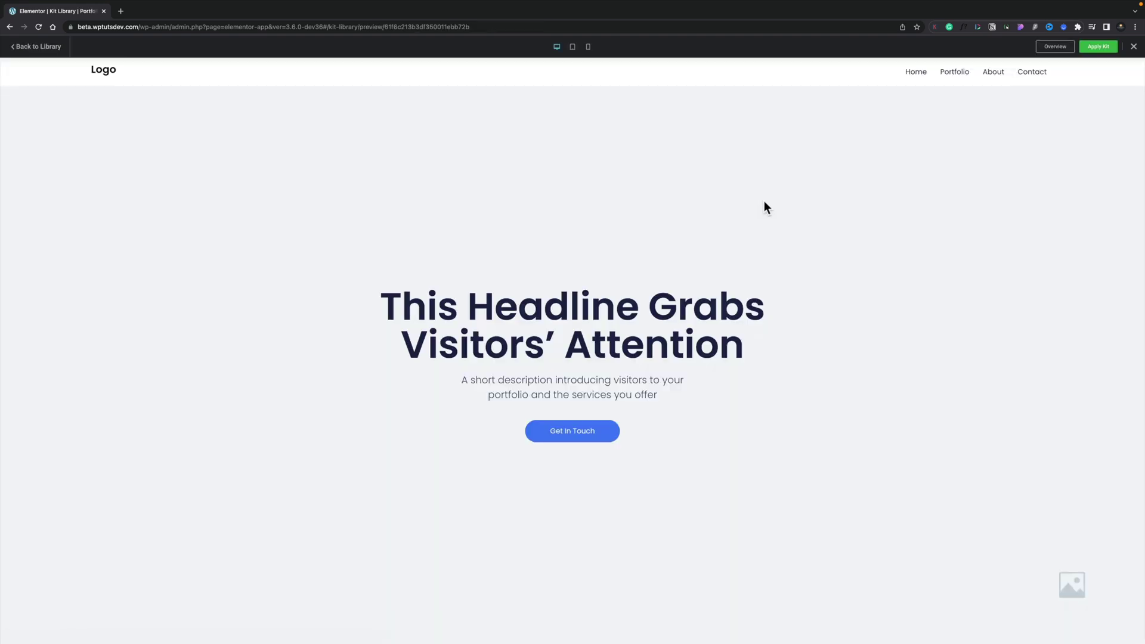
scroll(765, 203, "down", 8)
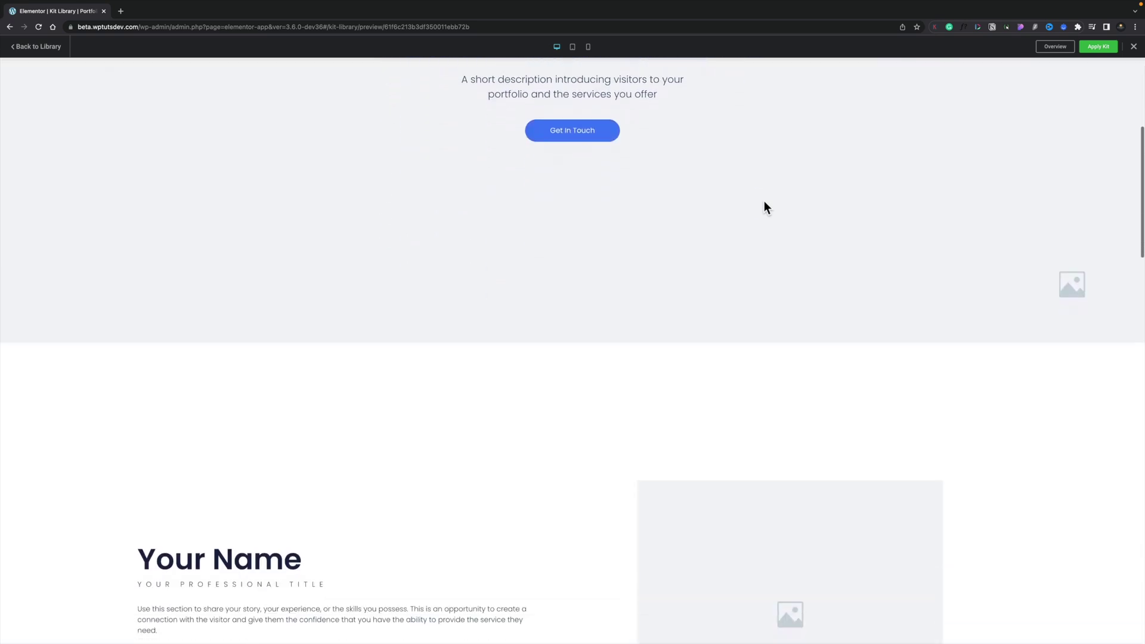
scroll(764, 203, "up", 10)
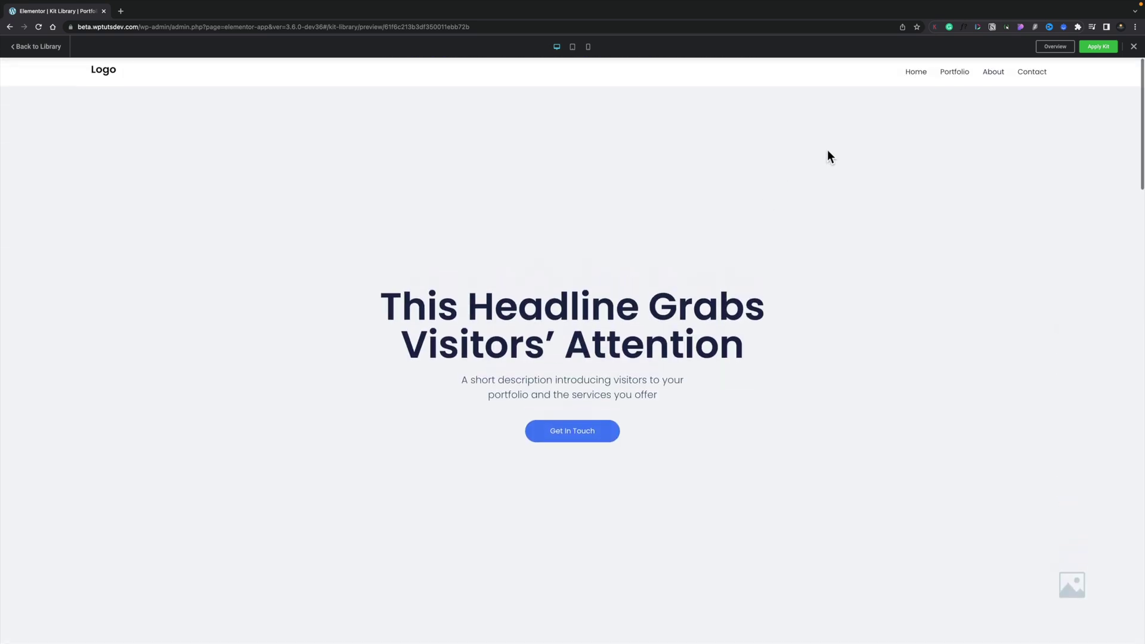
left_click(1056, 46)
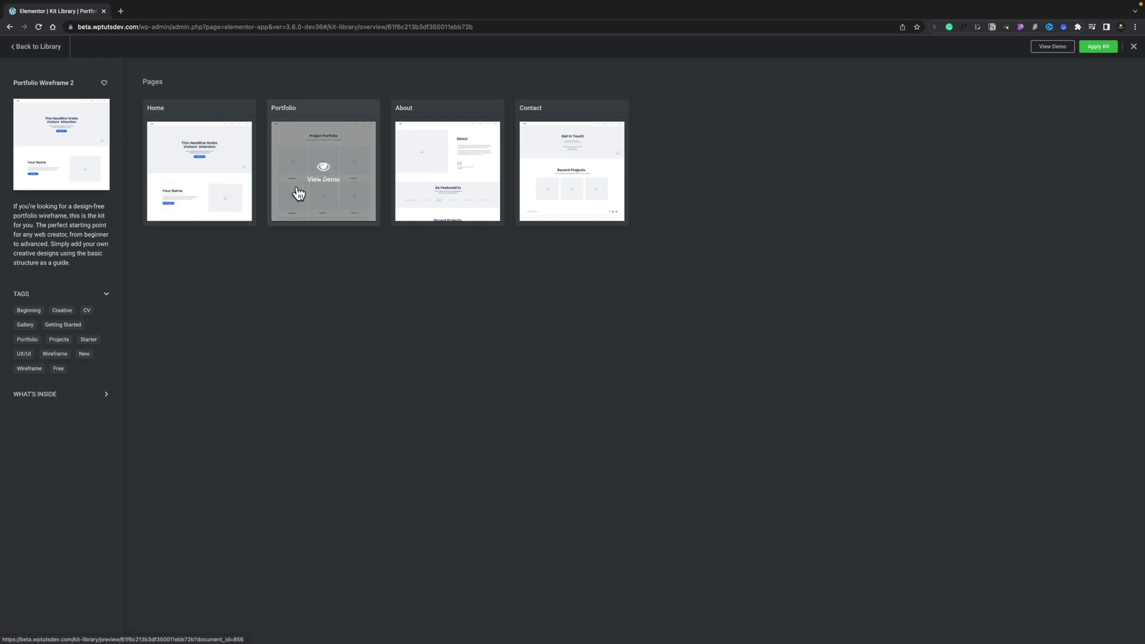
Preview the Portfolio Wireframe 2 Home page and apply the kit to the site.
left_click(195, 193)
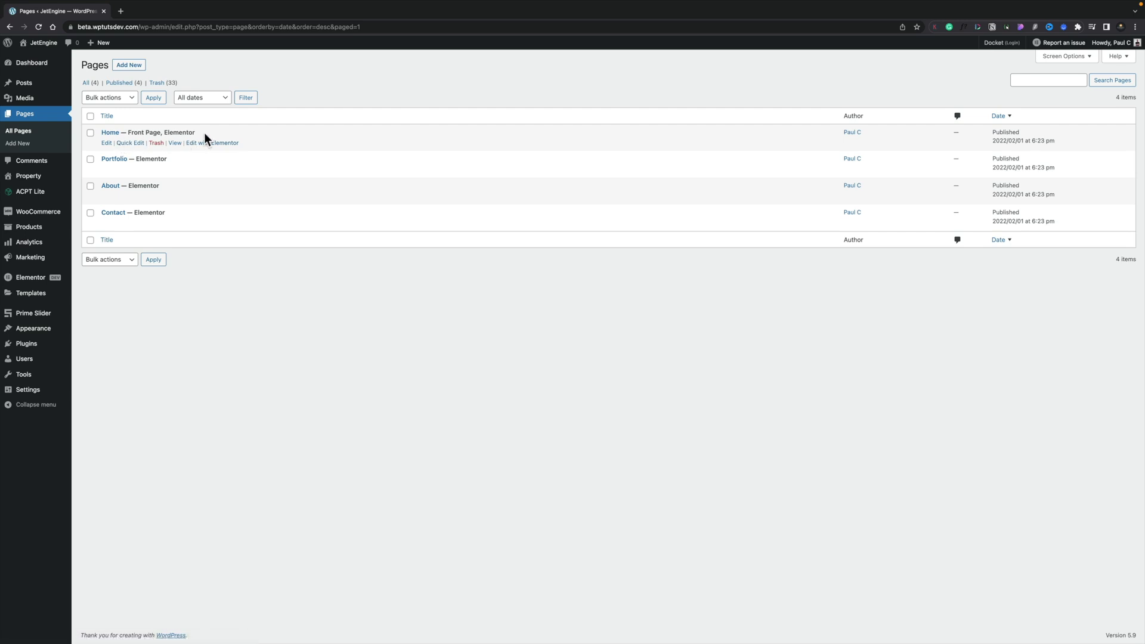
Edit the imported Home page with Elementor from the Pages list.
left_click(210, 145)
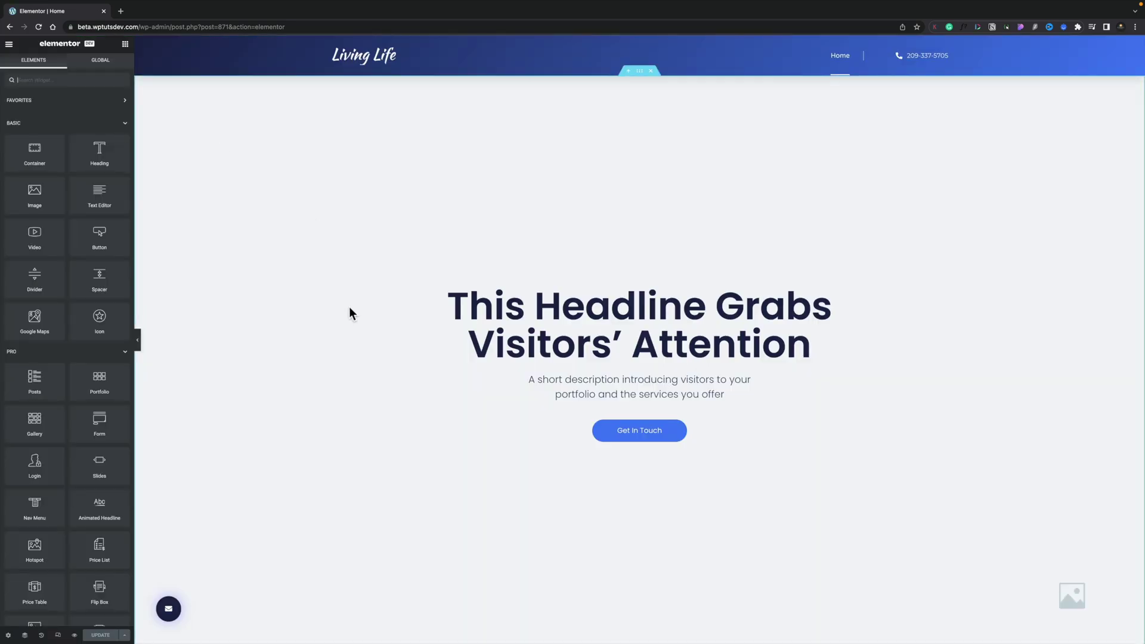
Select the whole Hero section of the Home page.
scroll(349, 311, "down", 2)
scroll(349, 306, "up", 2)
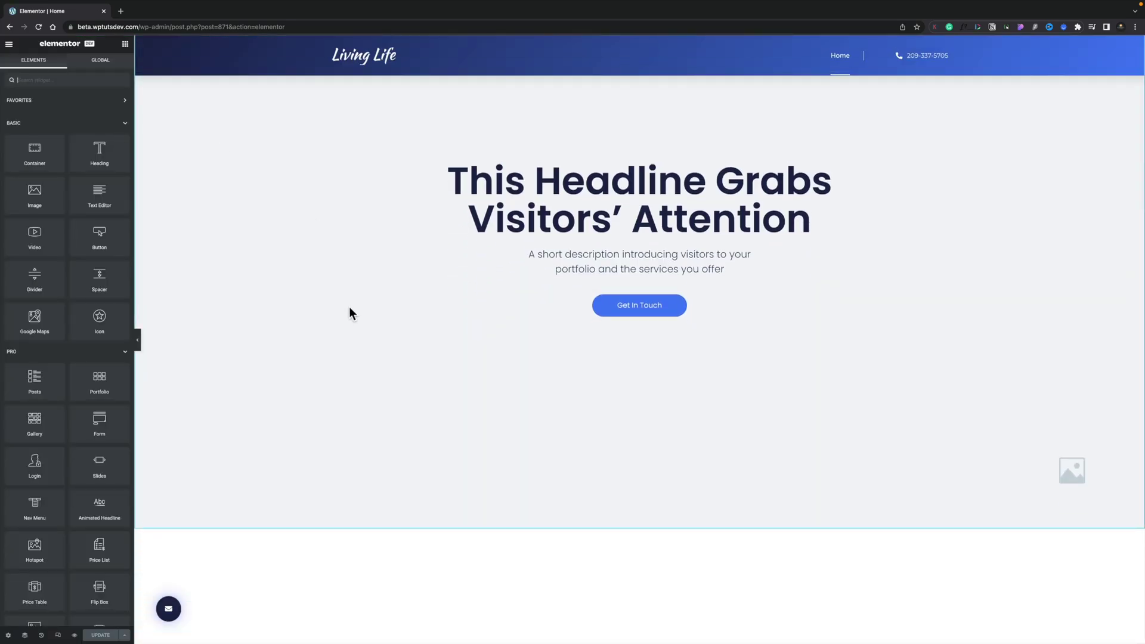
left_click(625, 250)
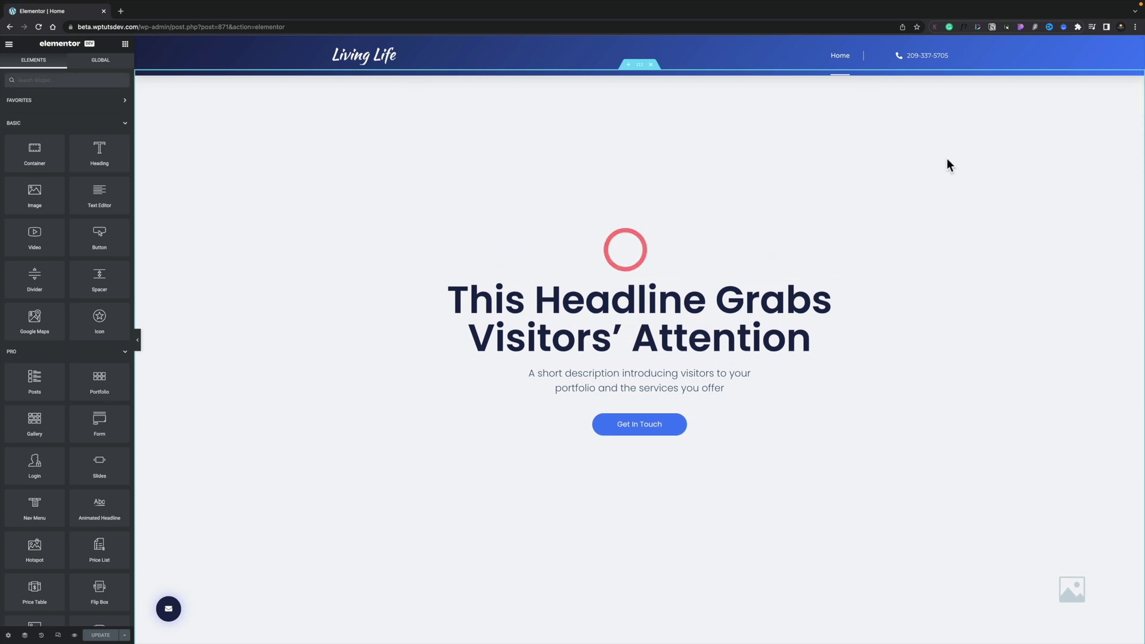
left_click(948, 167)
left_click(947, 166)
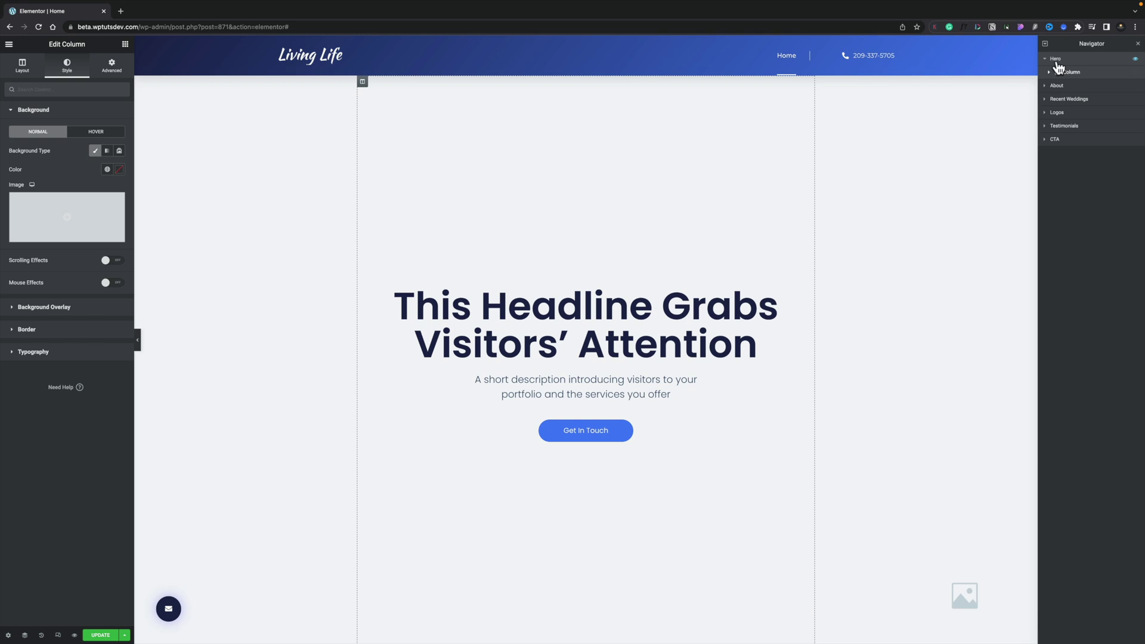
left_click(1056, 59)
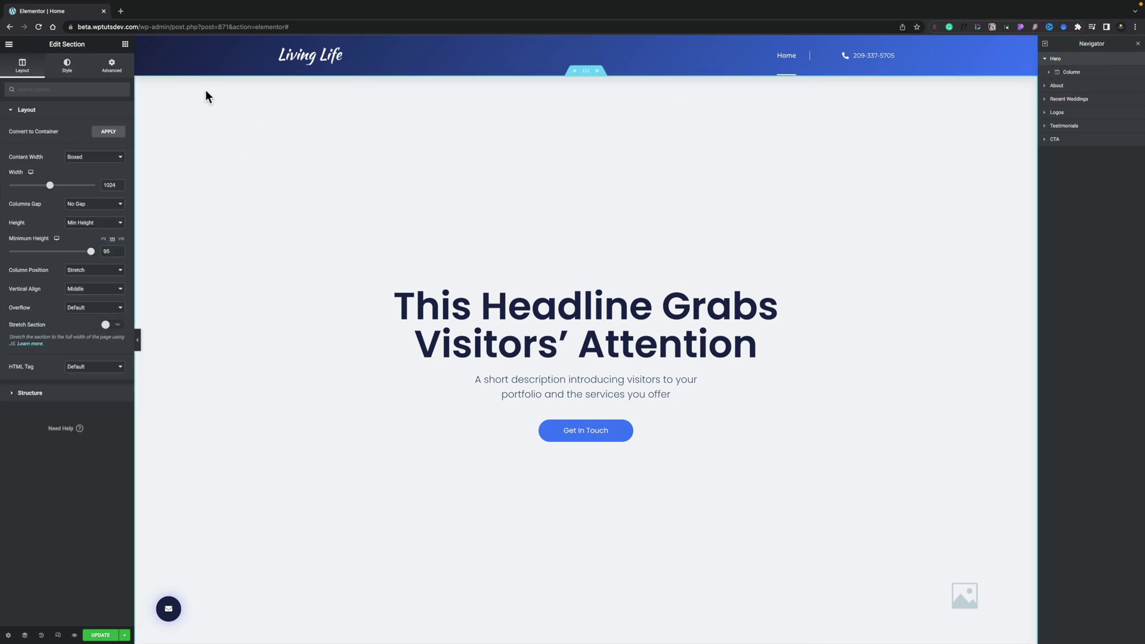
Set the hero's background image to the wooden house on the autumn lawn photo.
left_click(71, 70)
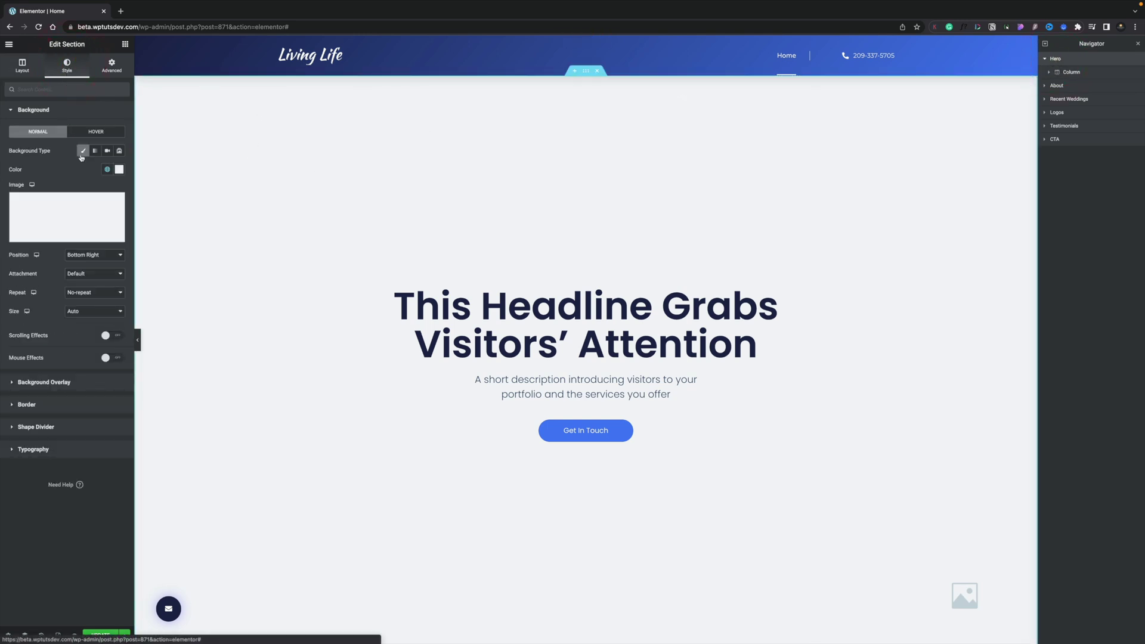
left_click(74, 218)
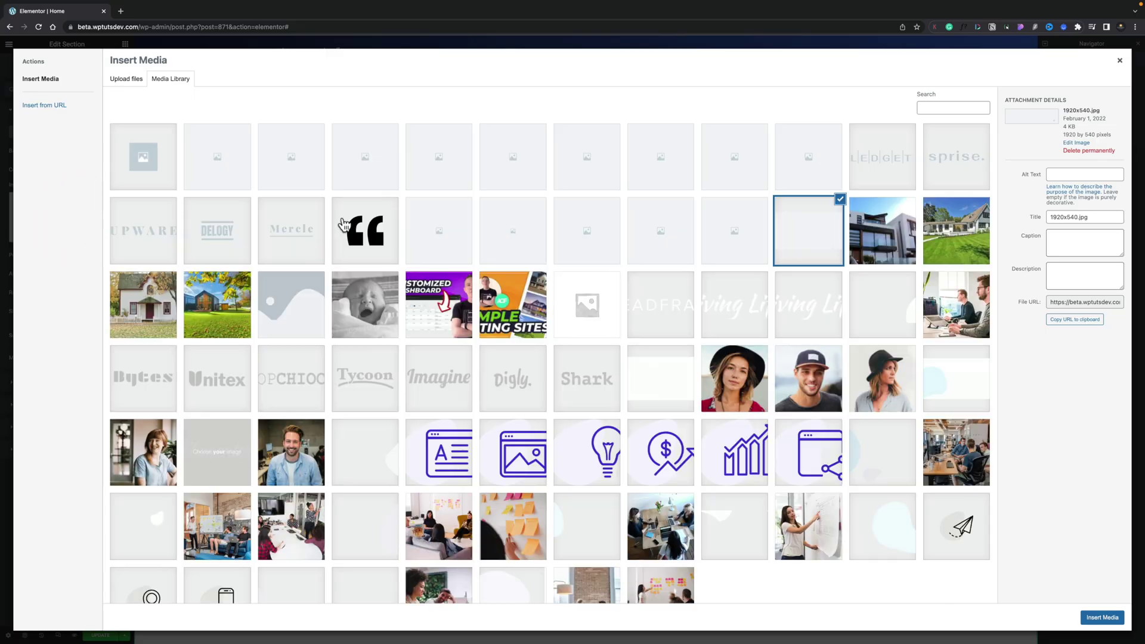
left_click(228, 318)
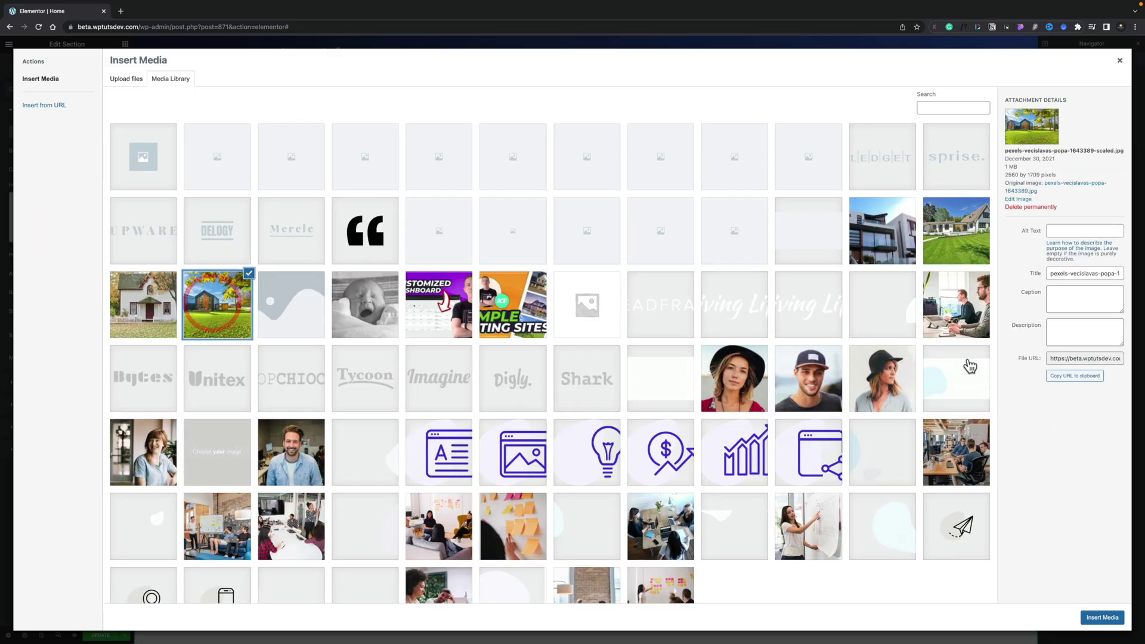
left_click(1101, 618)
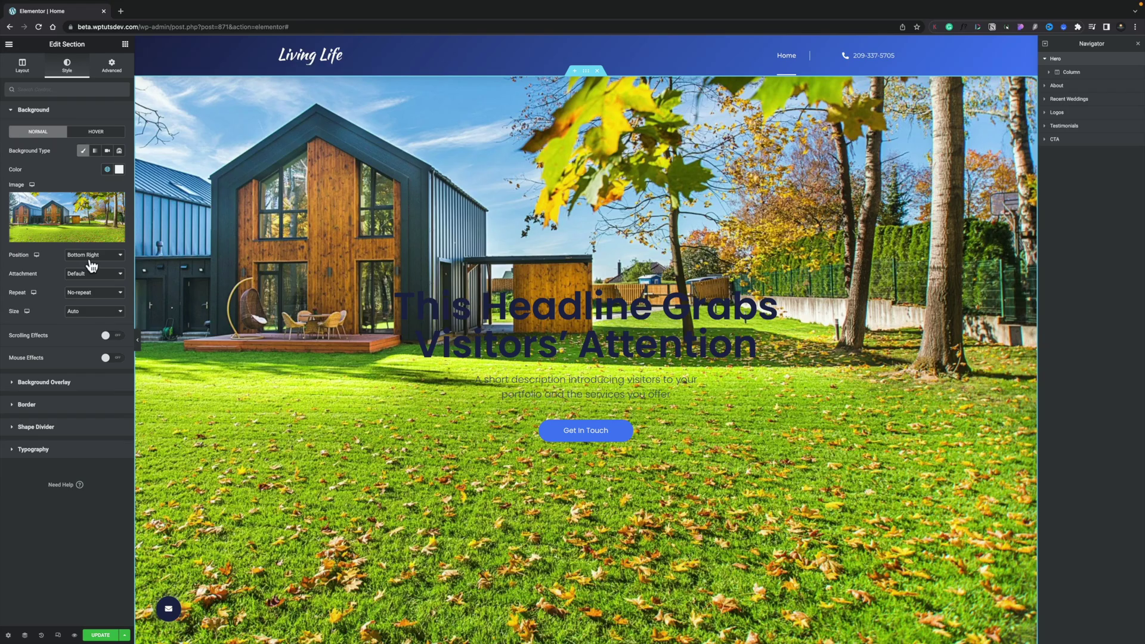
Give the hero a Classic background overlay in the global dark navy colour.
left_click(59, 383)
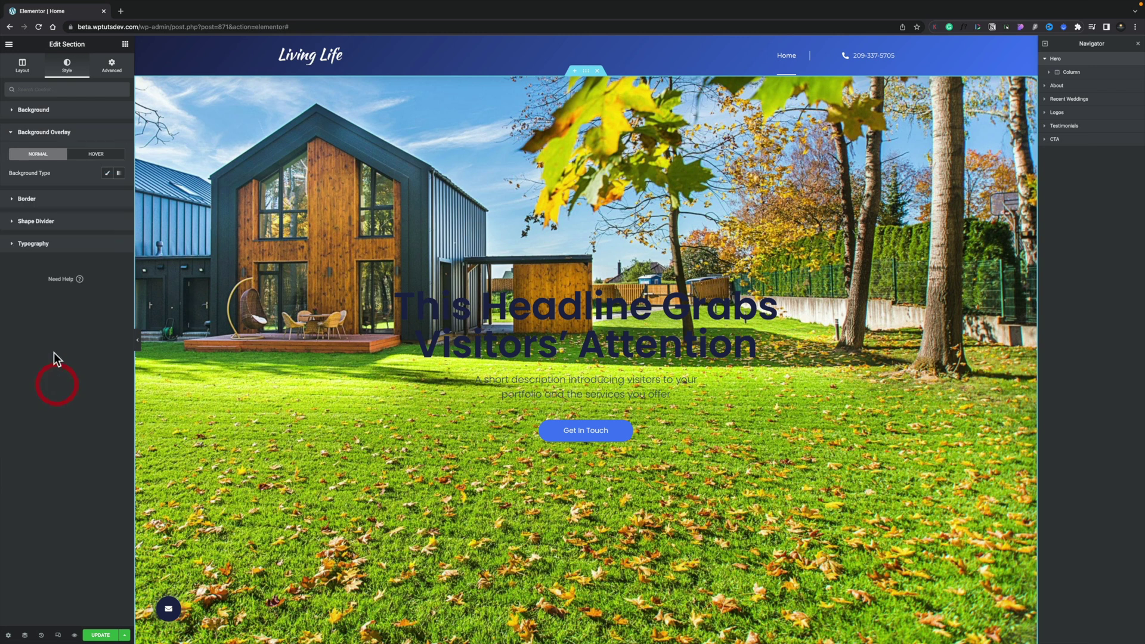
left_click(107, 173)
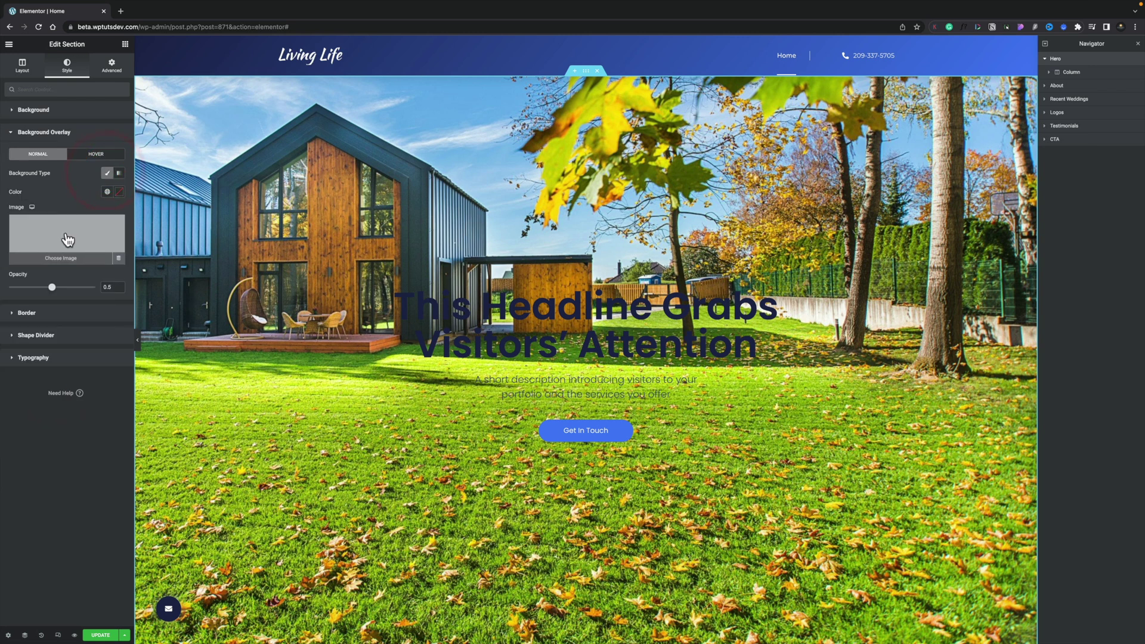
left_click(107, 192)
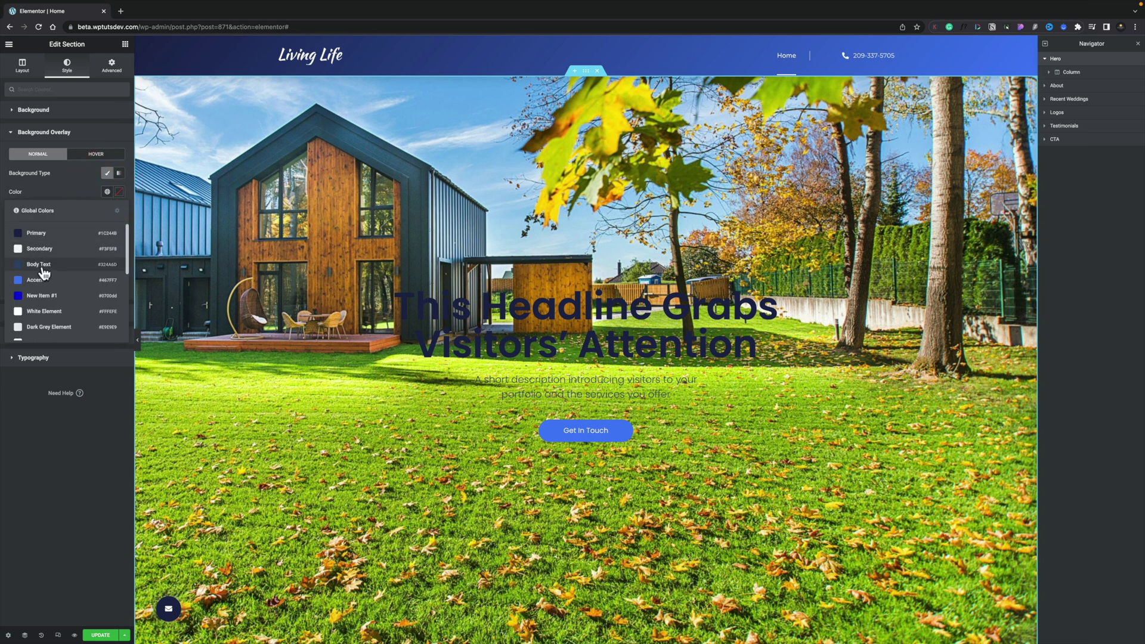
left_click(43, 235)
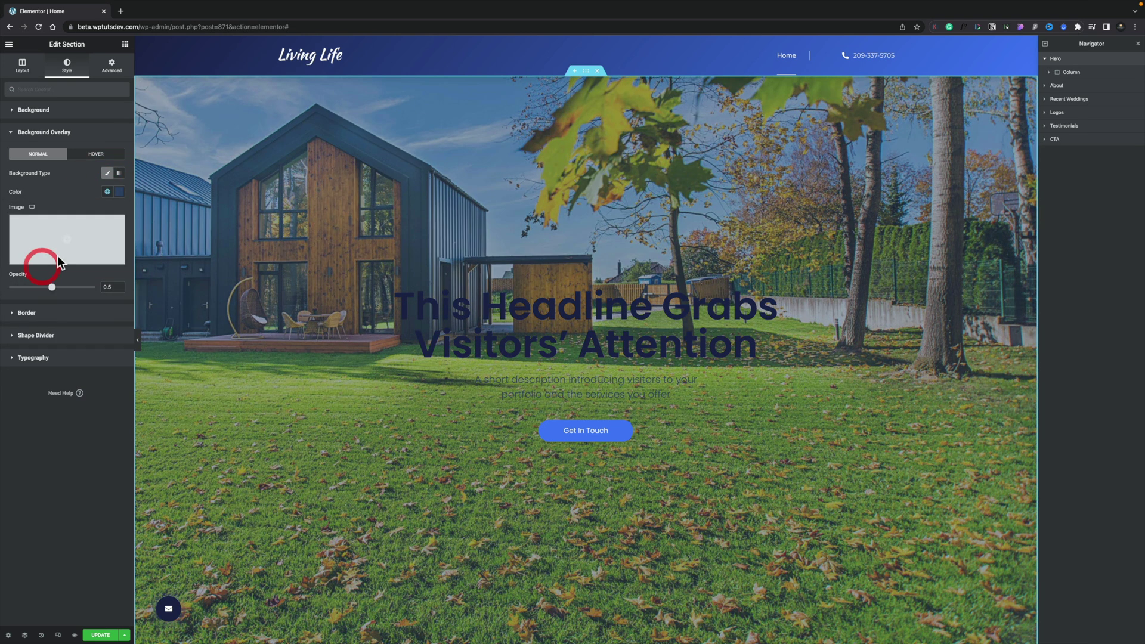
Set the hero headline text colour to the White Element global colour.
left_click(505, 312)
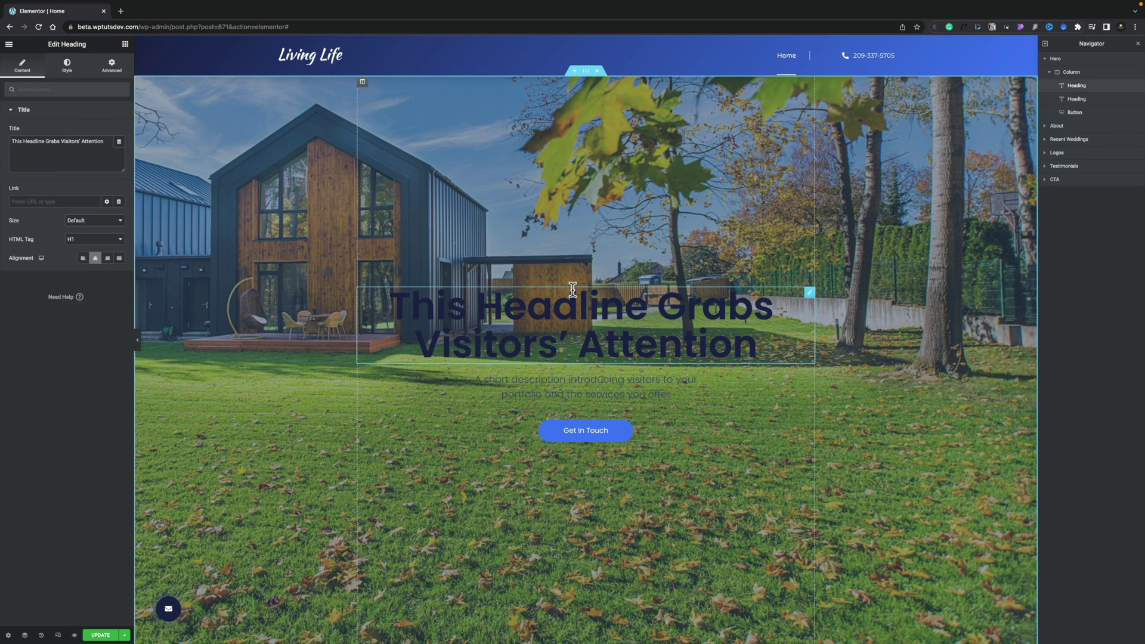
left_click(66, 66)
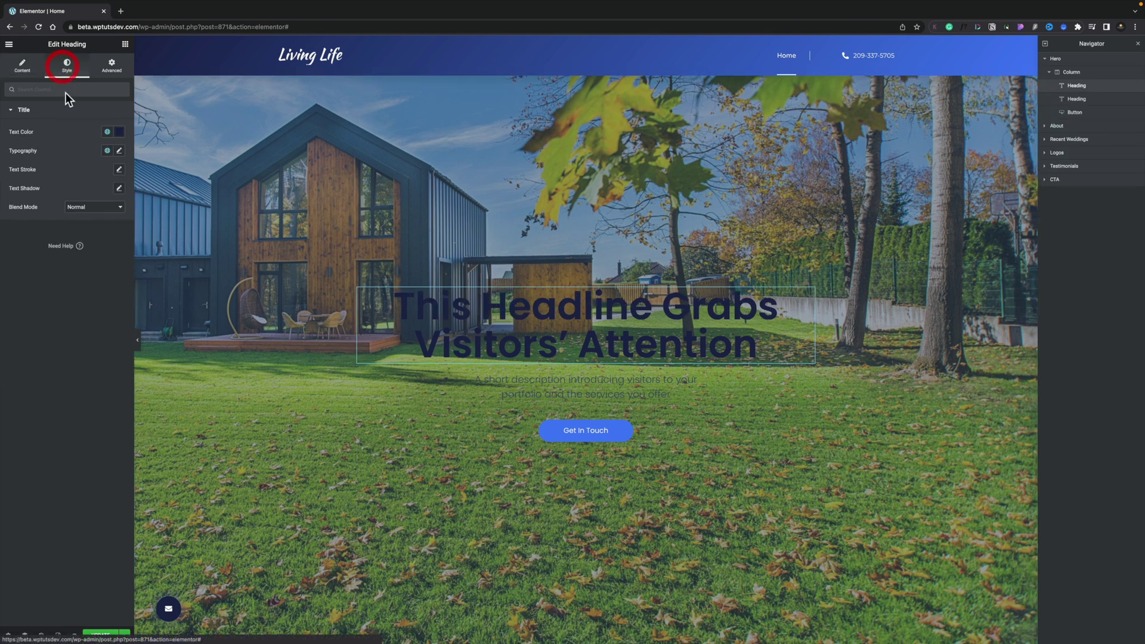
left_click(107, 131)
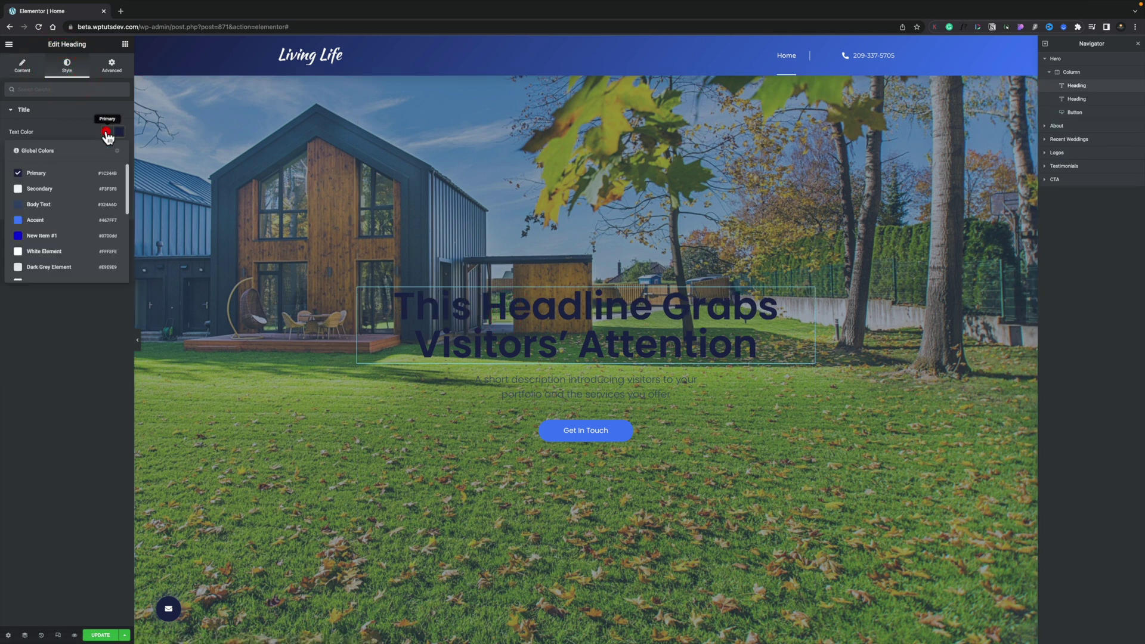
left_click(56, 251)
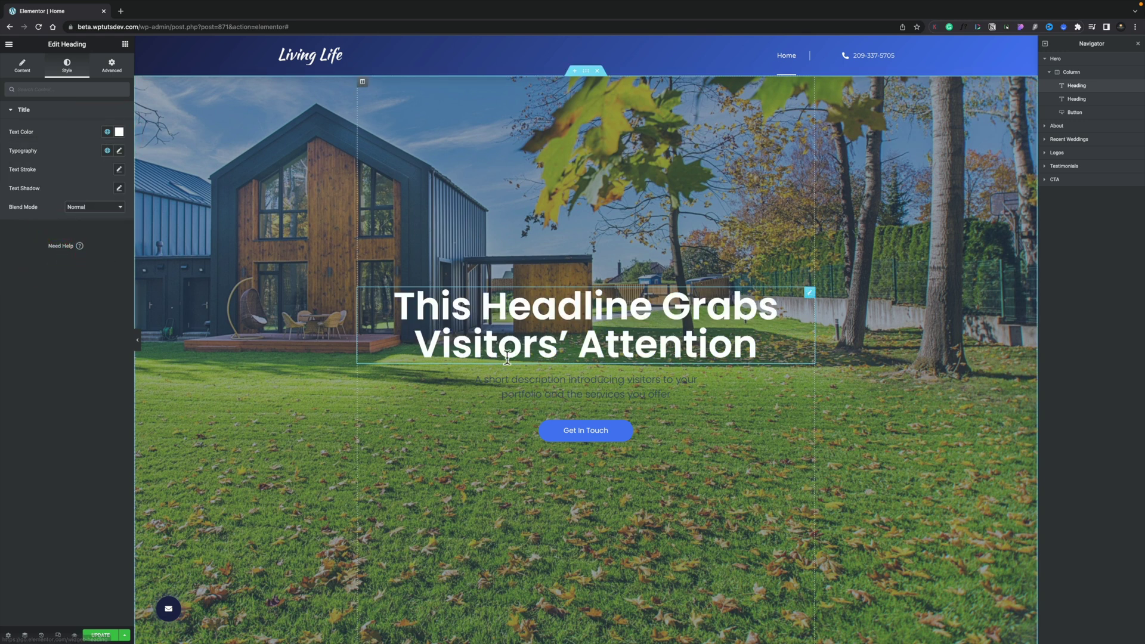
Set the description text under the headline to the Dark Grey Element global colour.
left_click(583, 378)
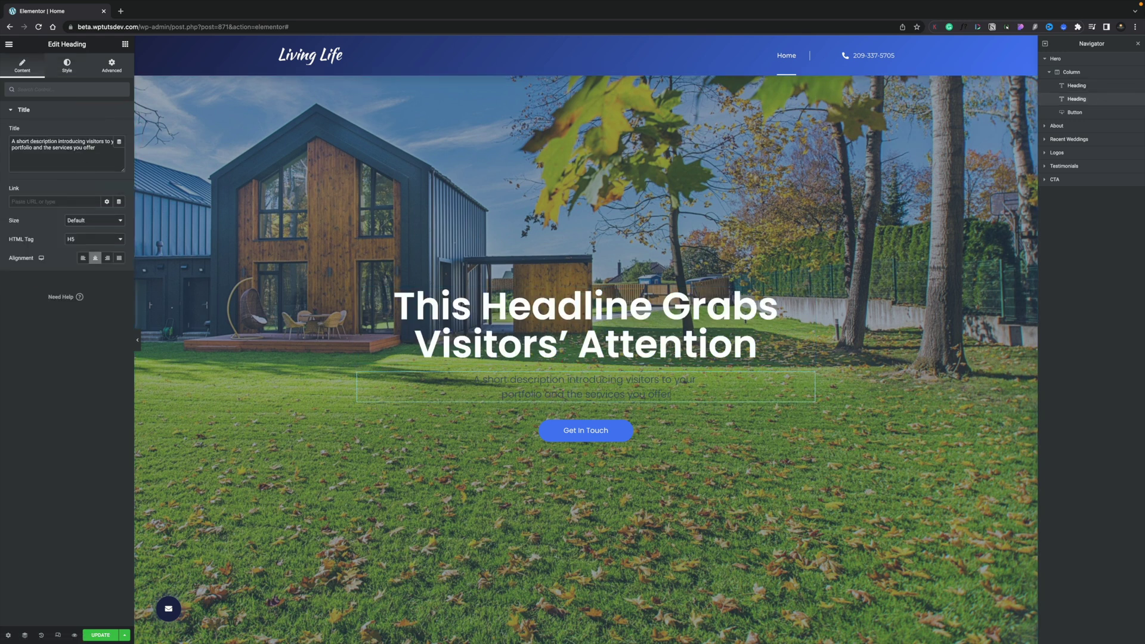
left_click(67, 66)
left_click(107, 131)
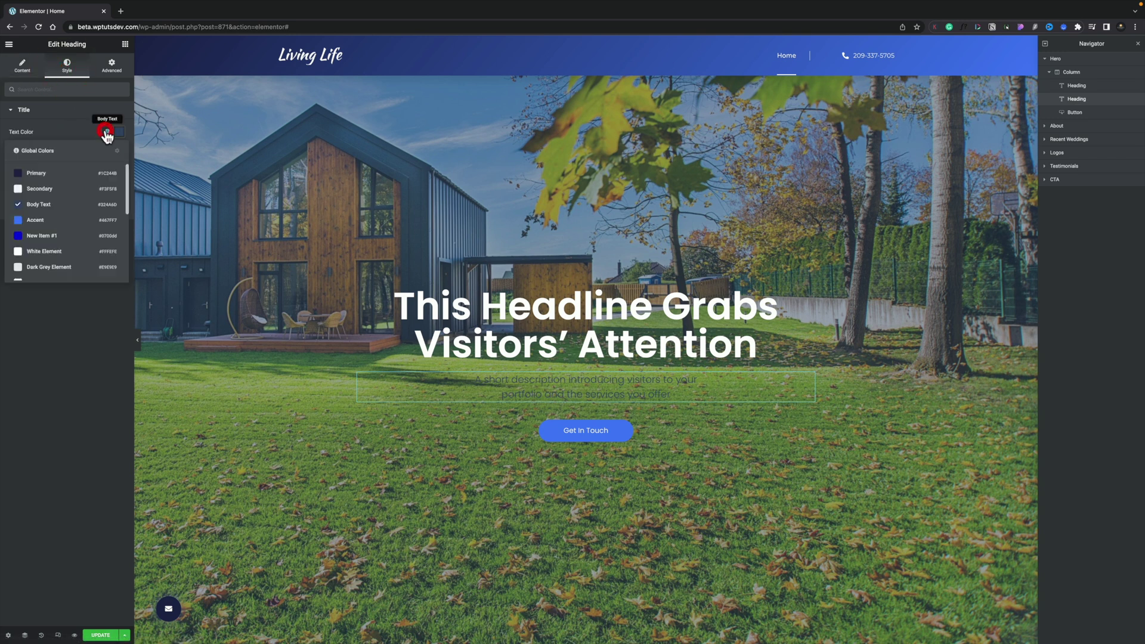
left_click(57, 267)
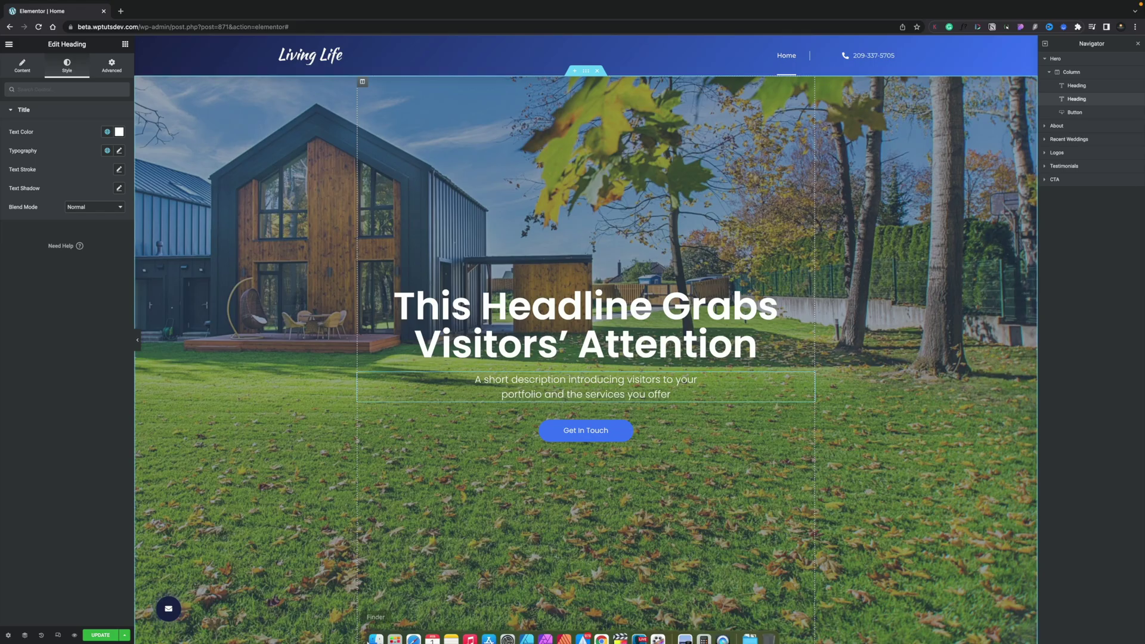
Scroll down past the hero to the Your Name and Recent Projects sections.
scroll(270, 597, "down", 10)
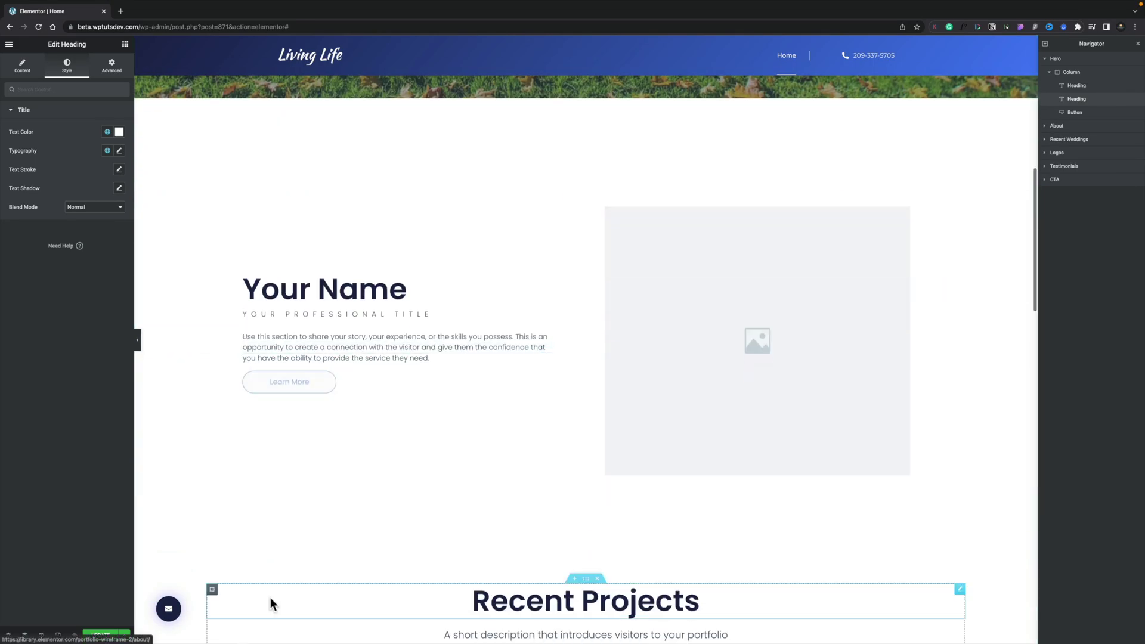
scroll(273, 605, "down", 2)
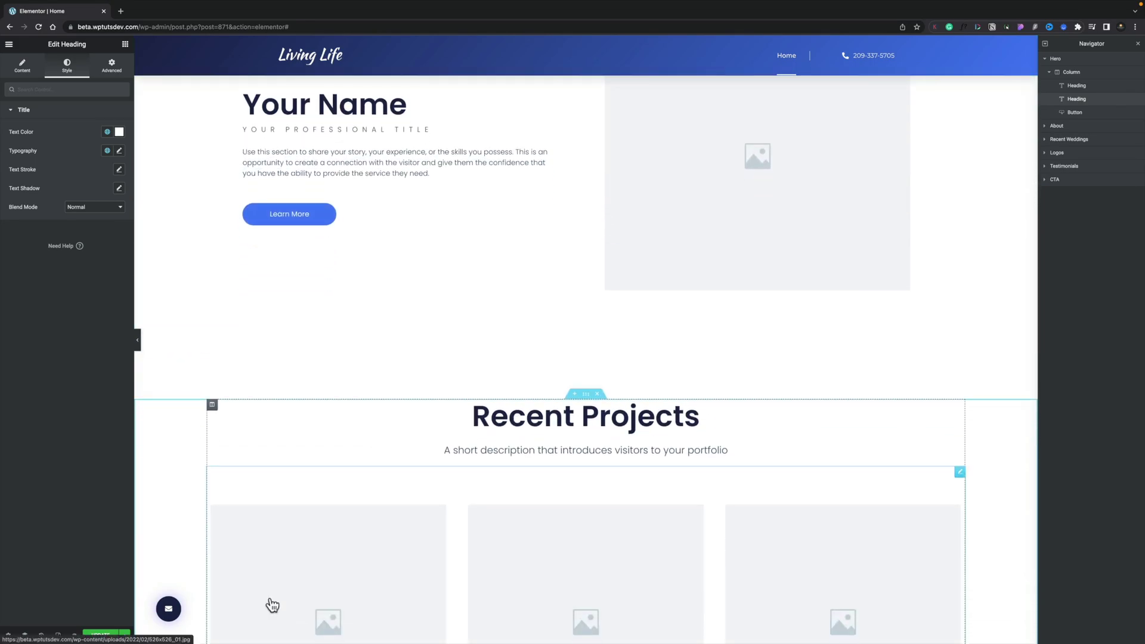